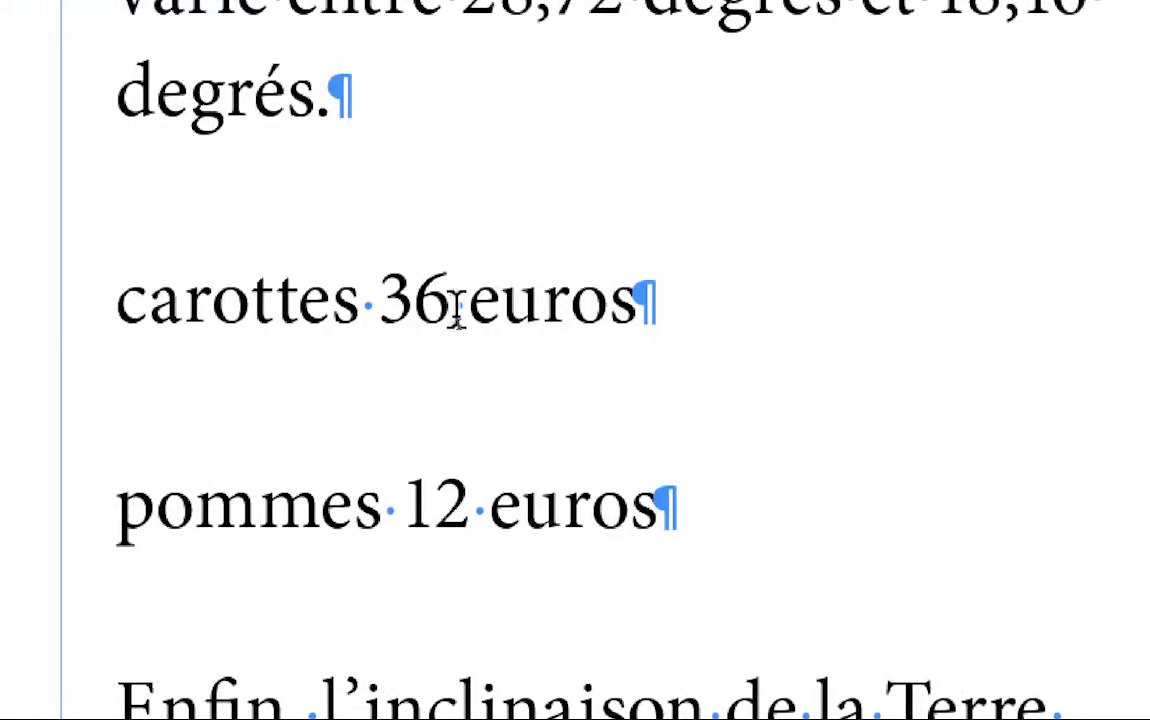
Complete the carottes price as 36,12 euros and insert a right-indent tab (Tabulation de retrait à droite) in front of it
type(",12")
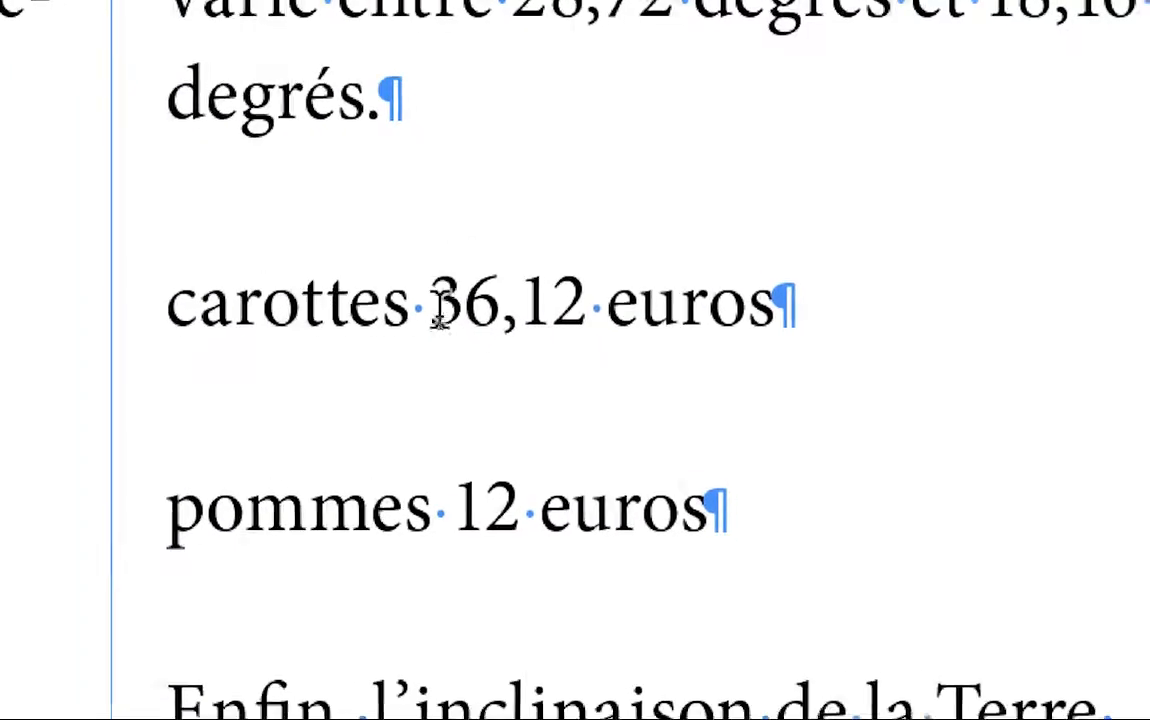
left_click(437, 316)
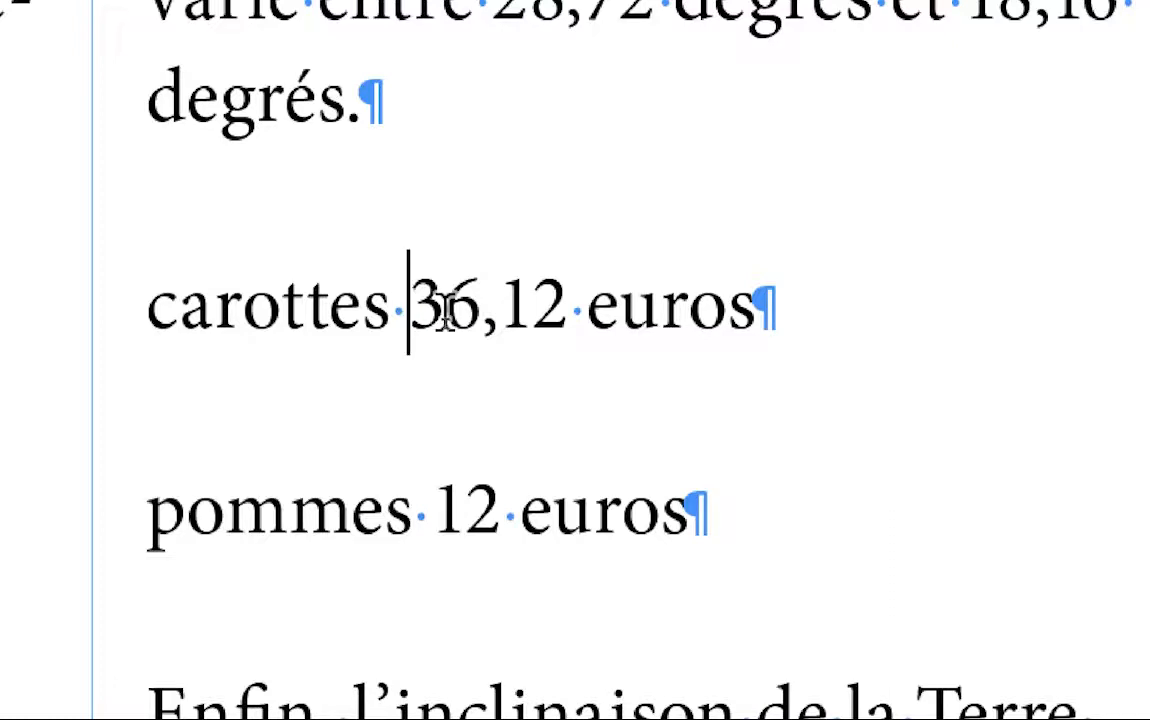
right_click(445, 312)
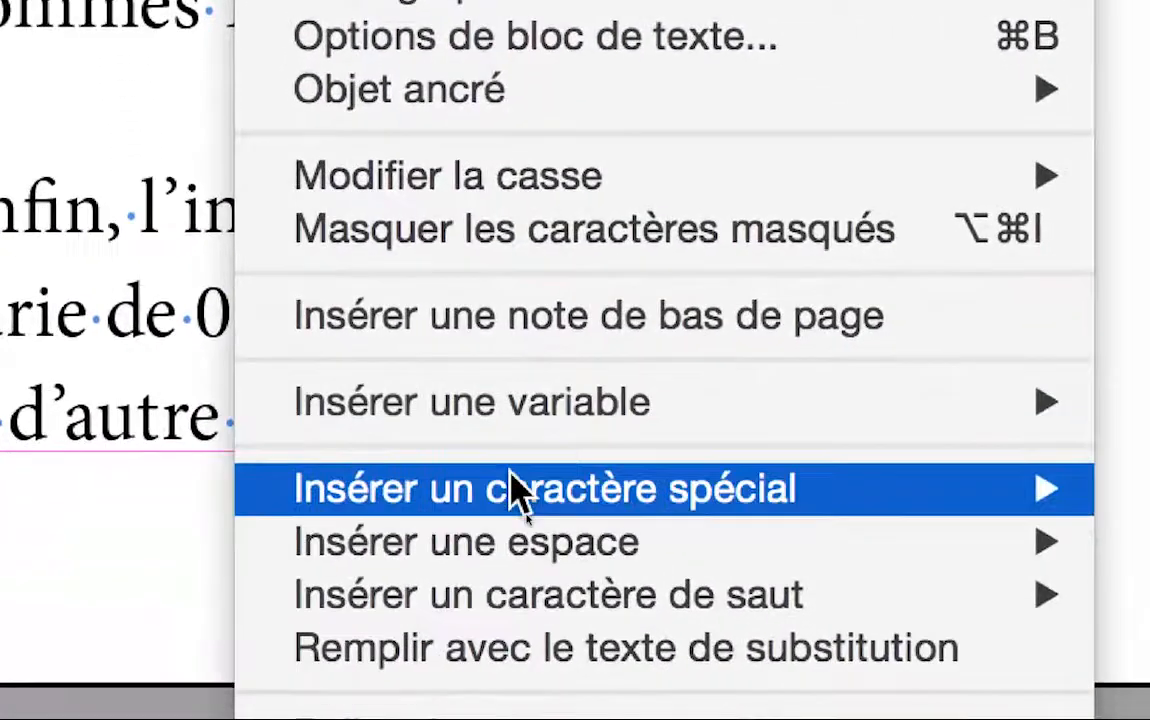
mouse_move(733, 704)
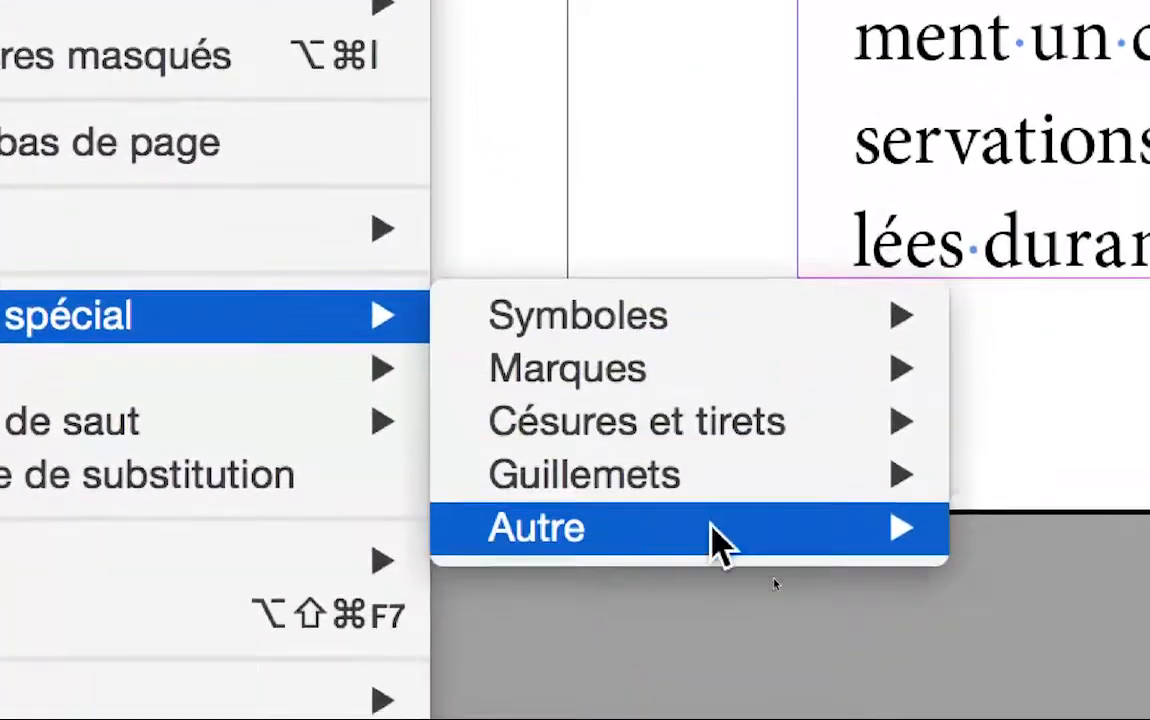
mouse_move(900, 692)
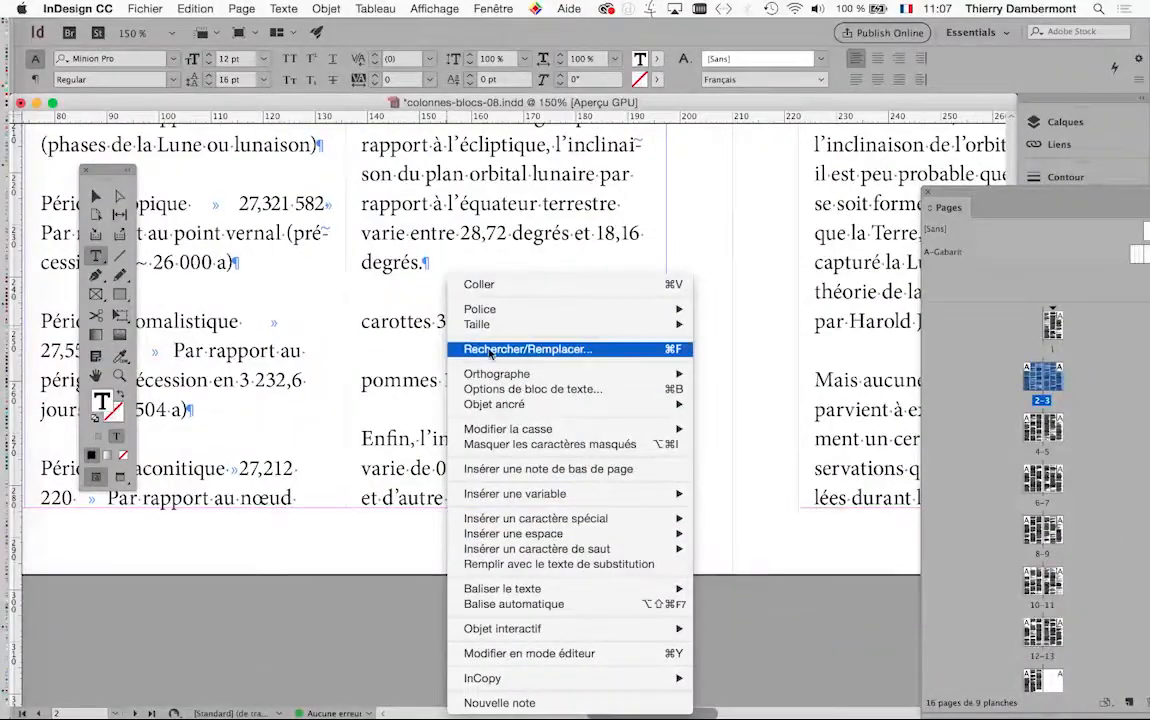
left_click(410, 308)
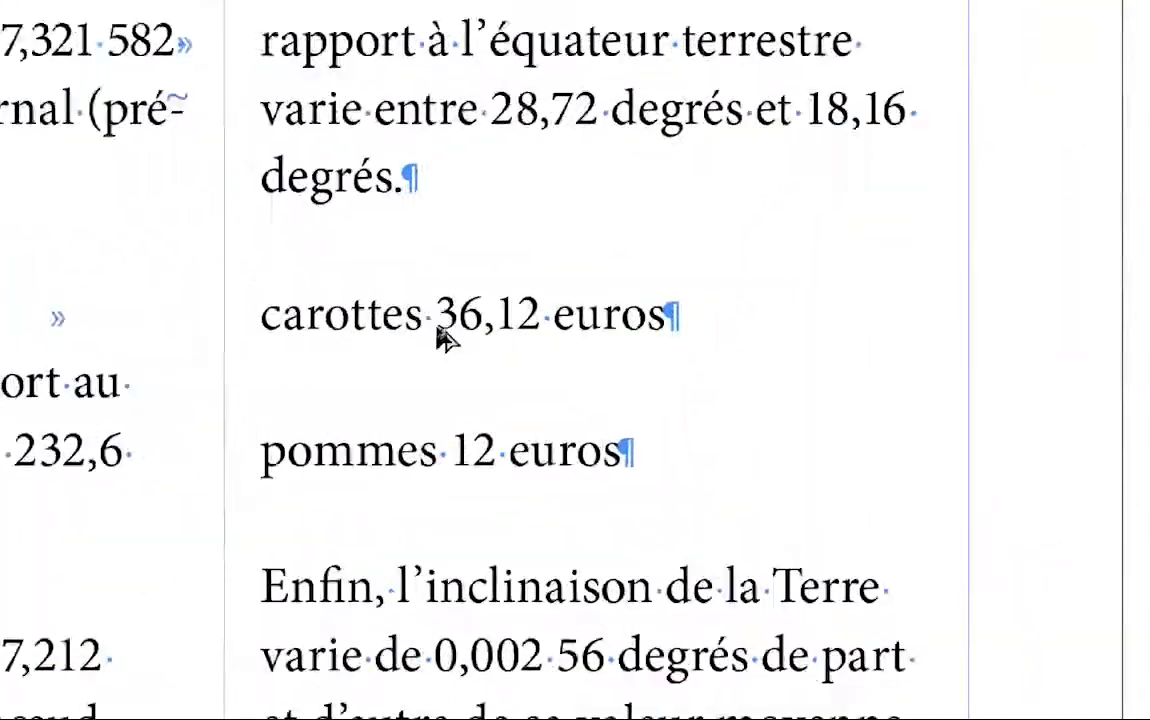
right_click(438, 320)
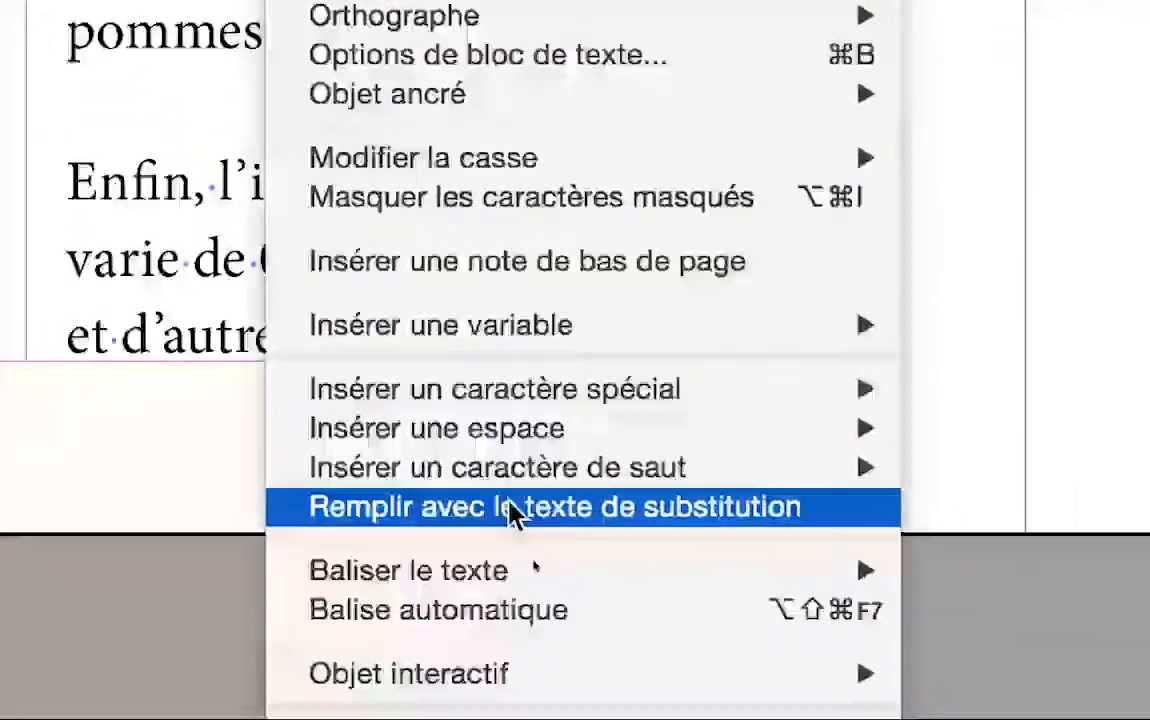
mouse_move(515, 505)
mouse_move(514, 407)
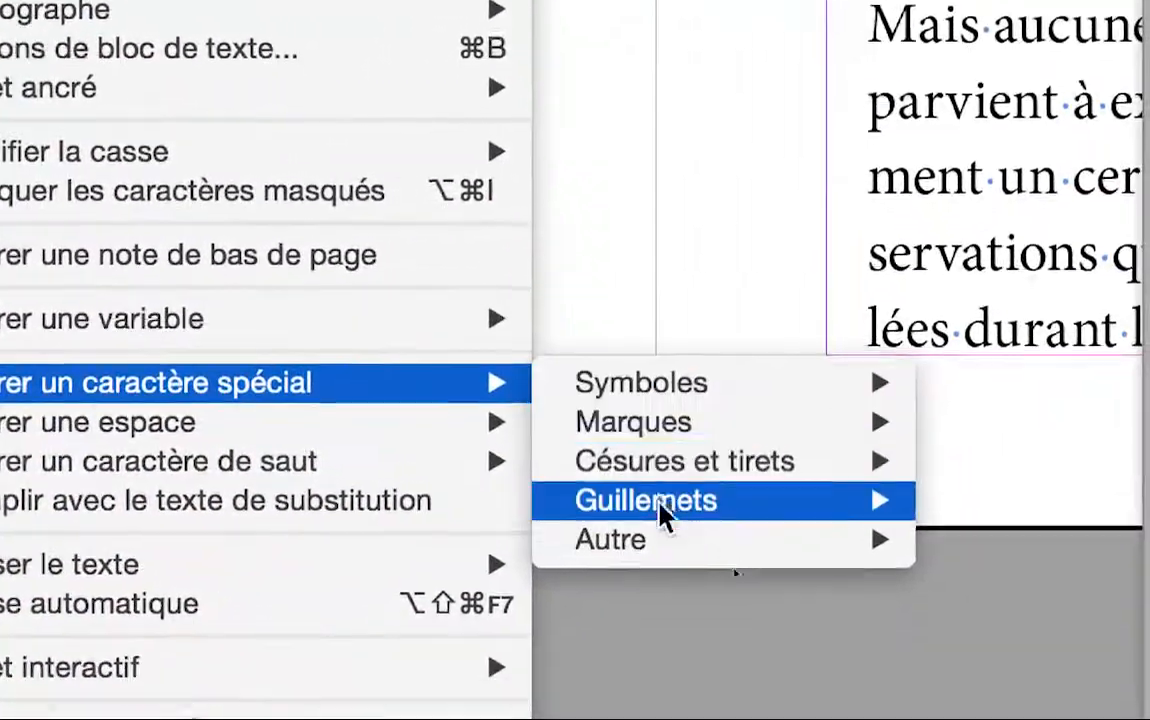
mouse_move(1028, 559)
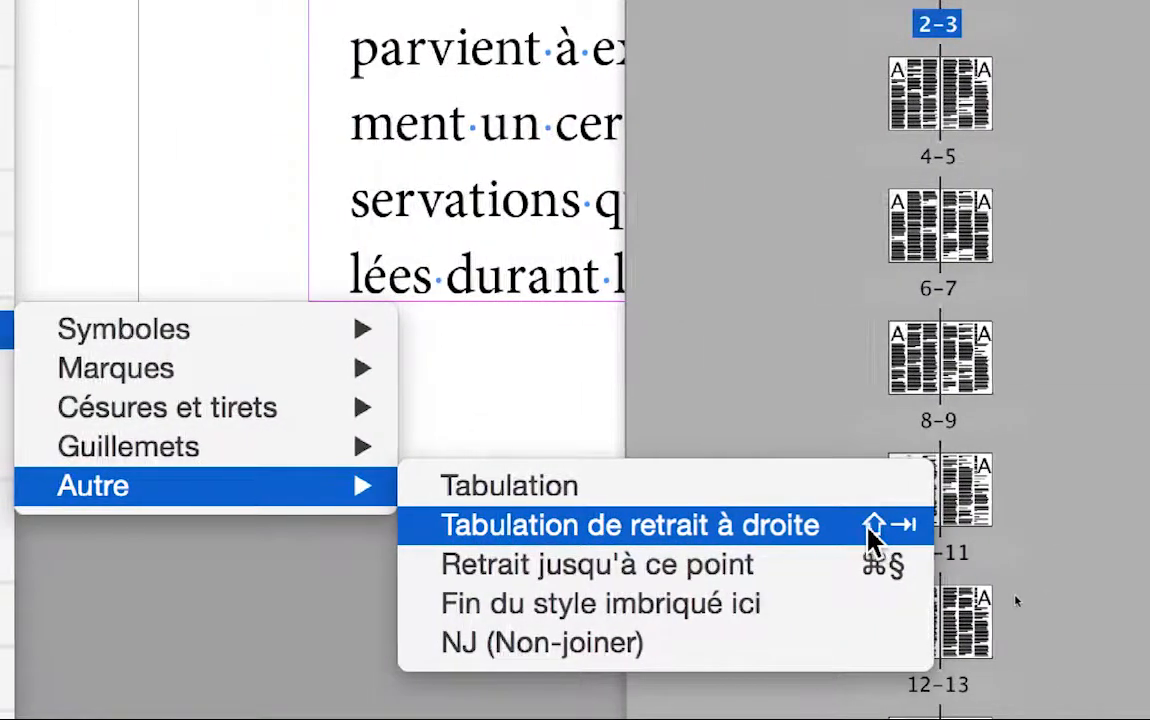
left_click(860, 527)
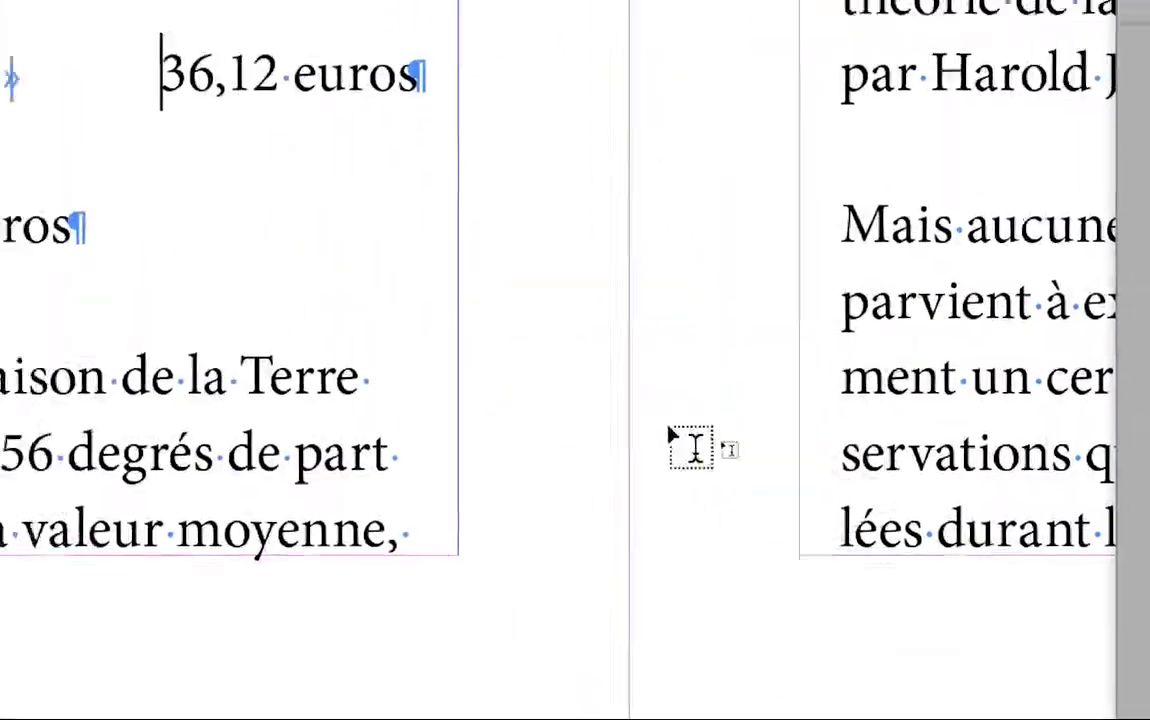
left_click_drag(437, 320, 603, 320)
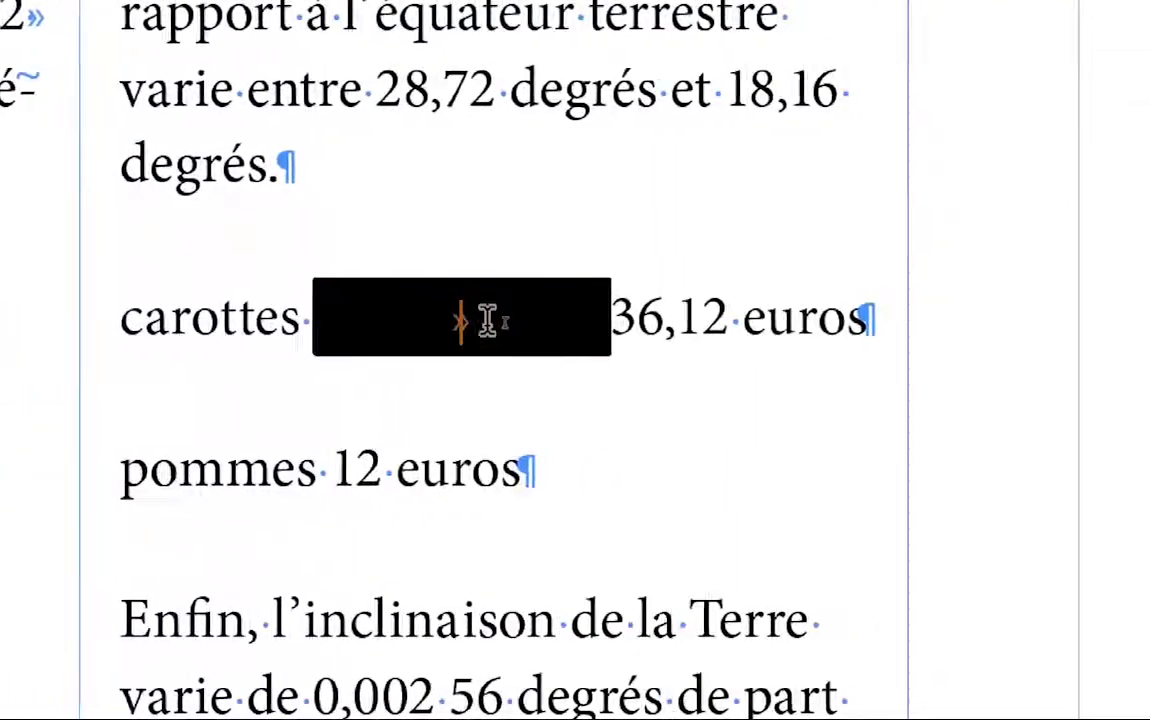
left_click(558, 320)
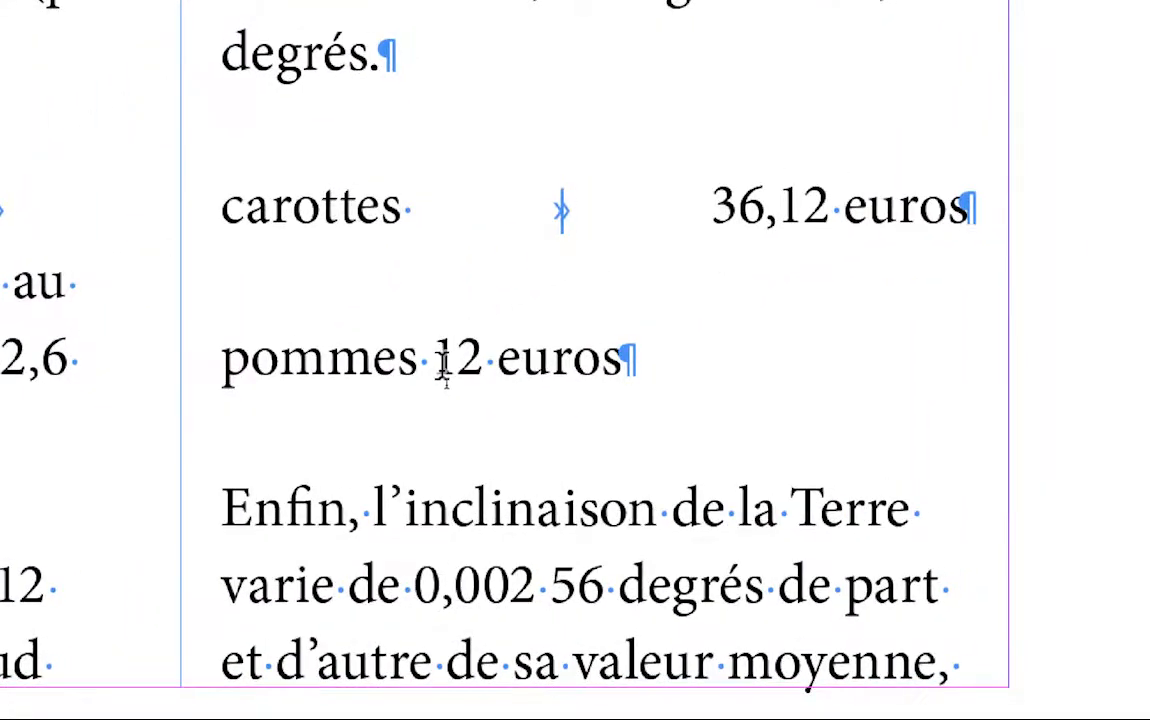
Try out a right-indent tab before the price in the pommes line and remove it again
left_click(444, 365)
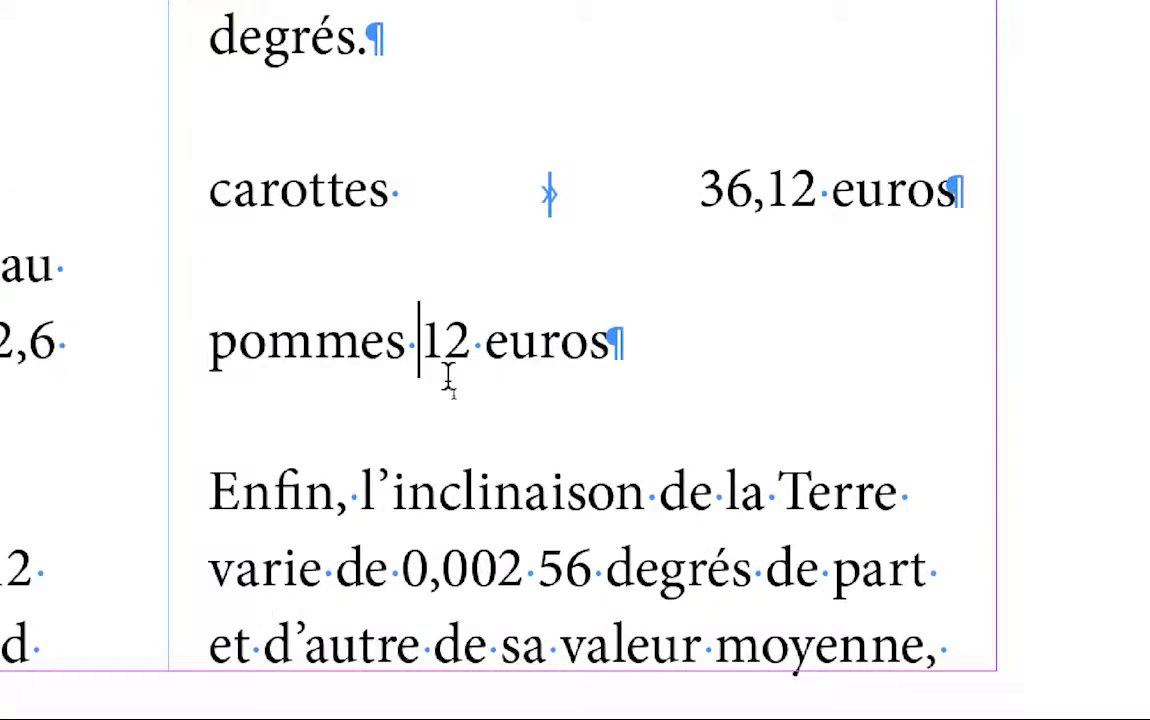
key("Tab")
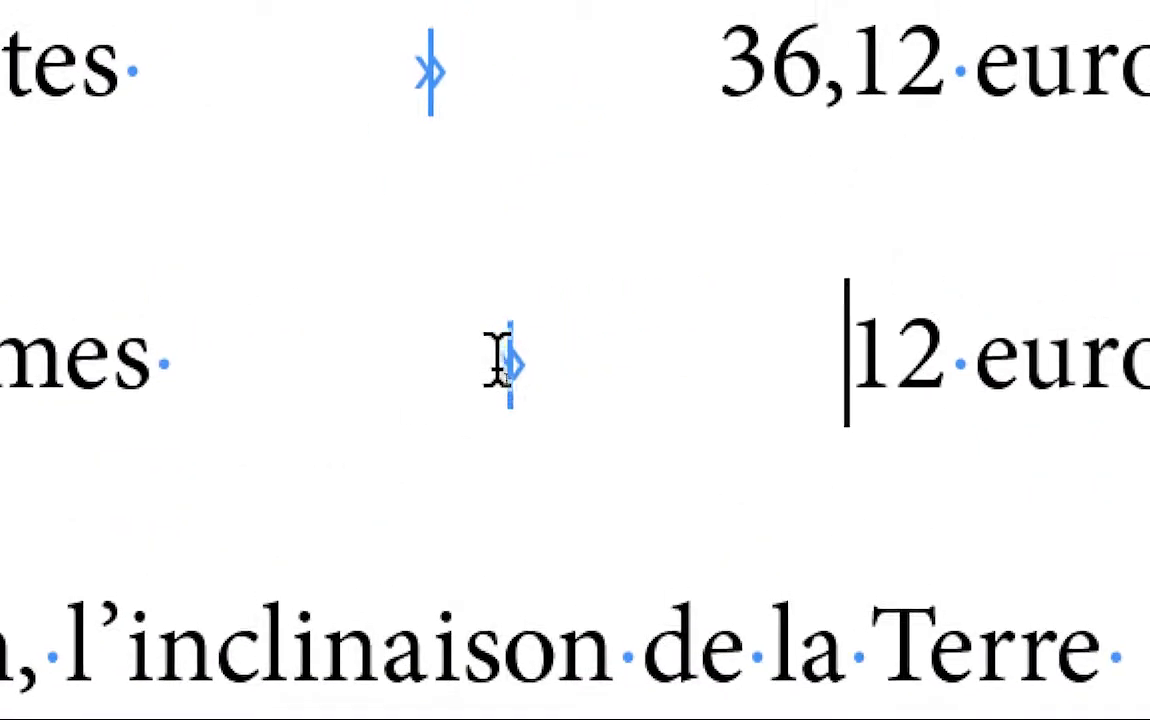
key("shift+Left")
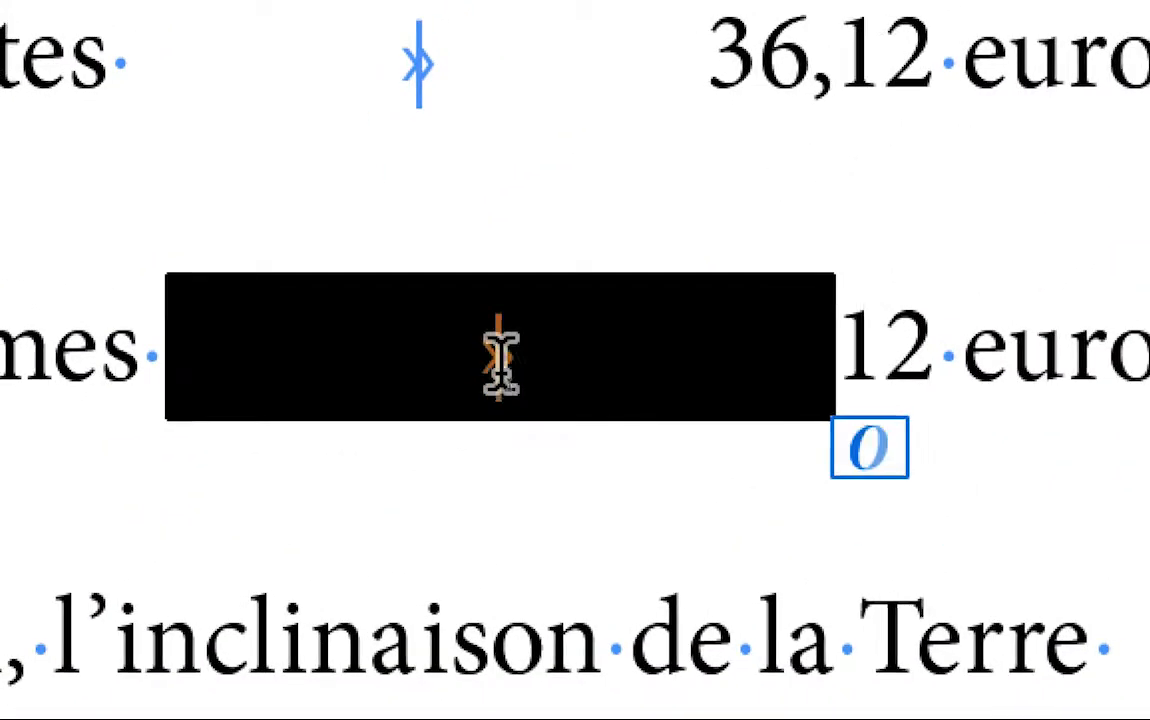
key("Right")
key("shift+Left")
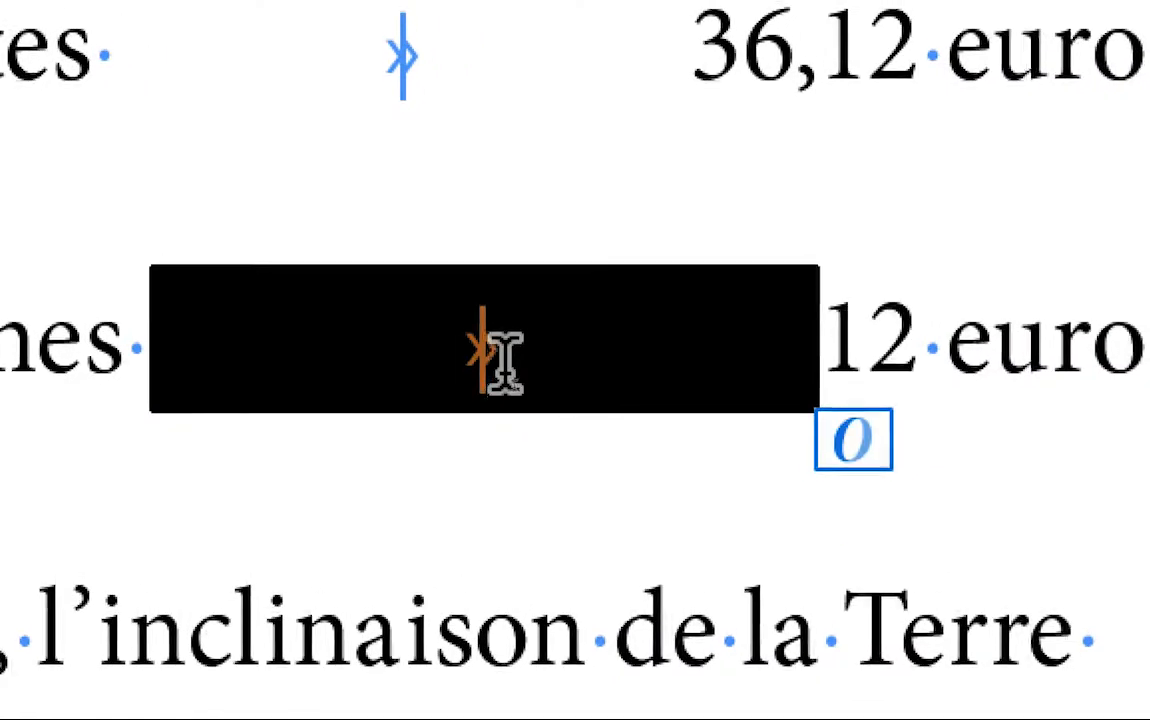
key("Right")
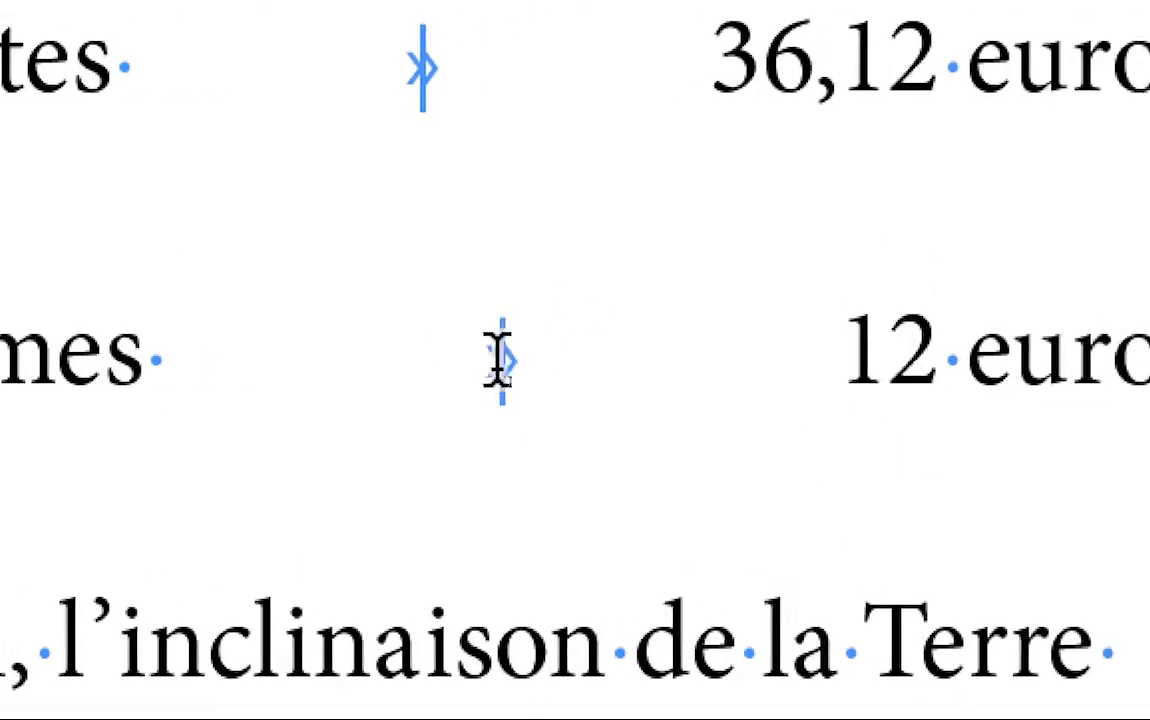
key("shift+Left")
key("BackSpace")
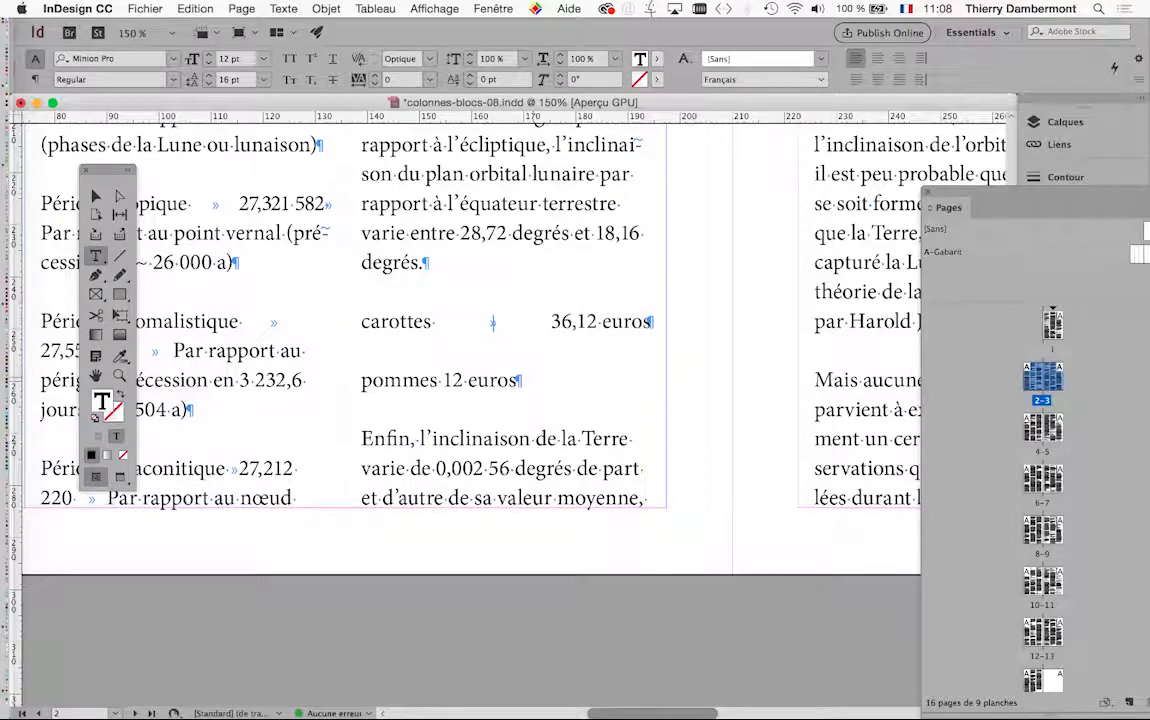
Add a new paragraph reading "poires 5 euros" below the pommes line
scroll(470, 320, "down", 3)
key("Return")
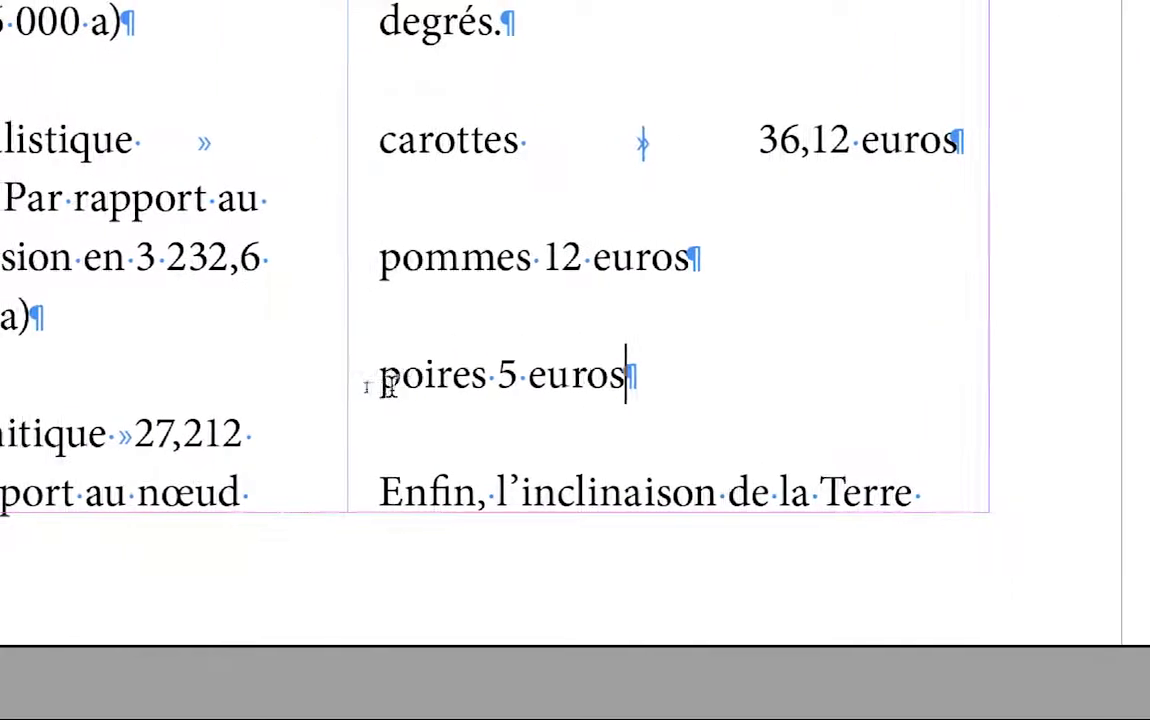
Right-align the "poires 5 euros" paragraph through its paragraph formatting
left_click(388, 395)
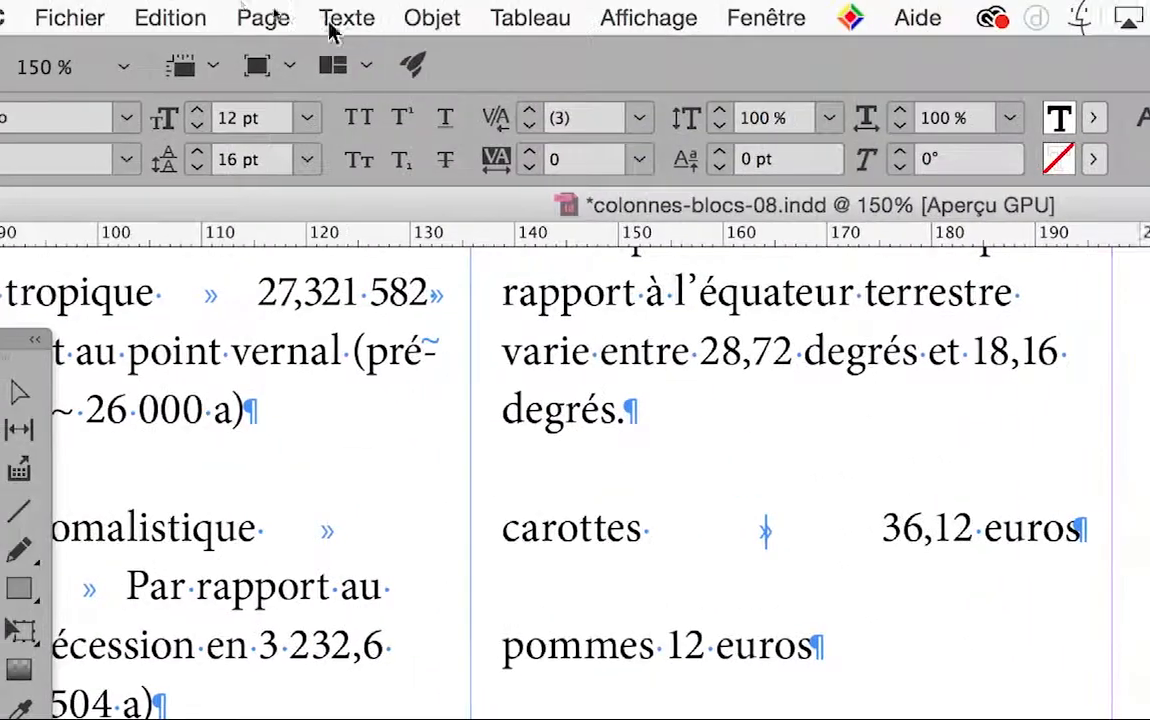
left_click(340, 18)
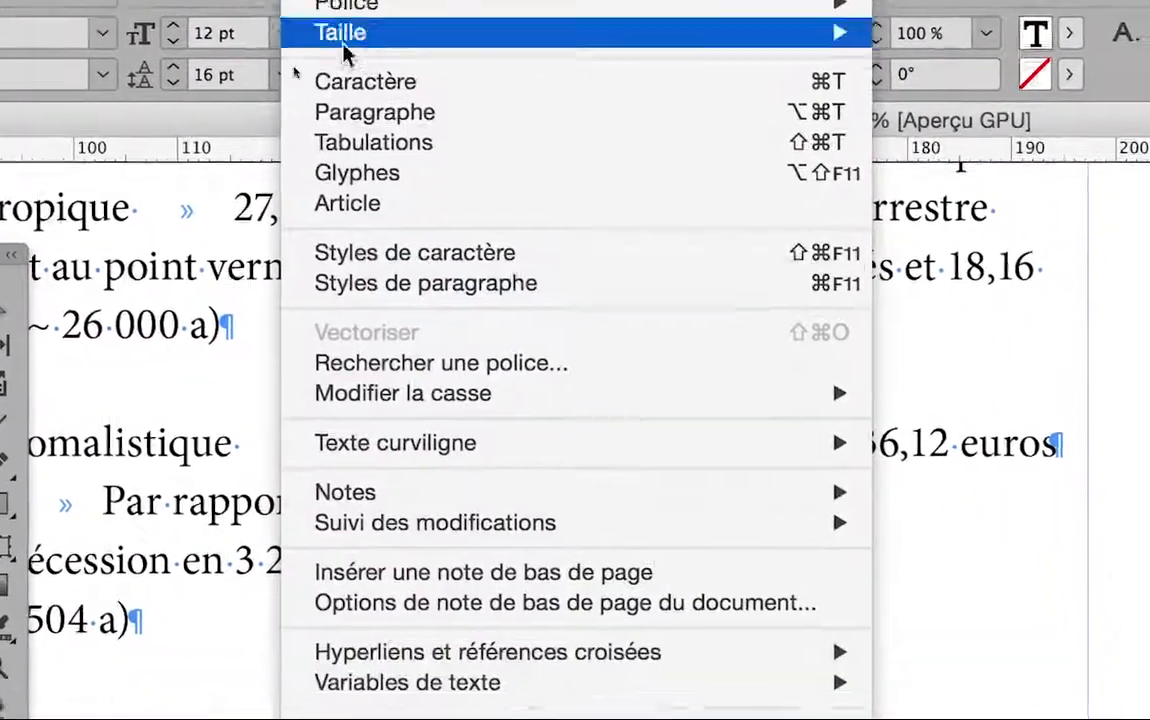
left_click(358, 160)
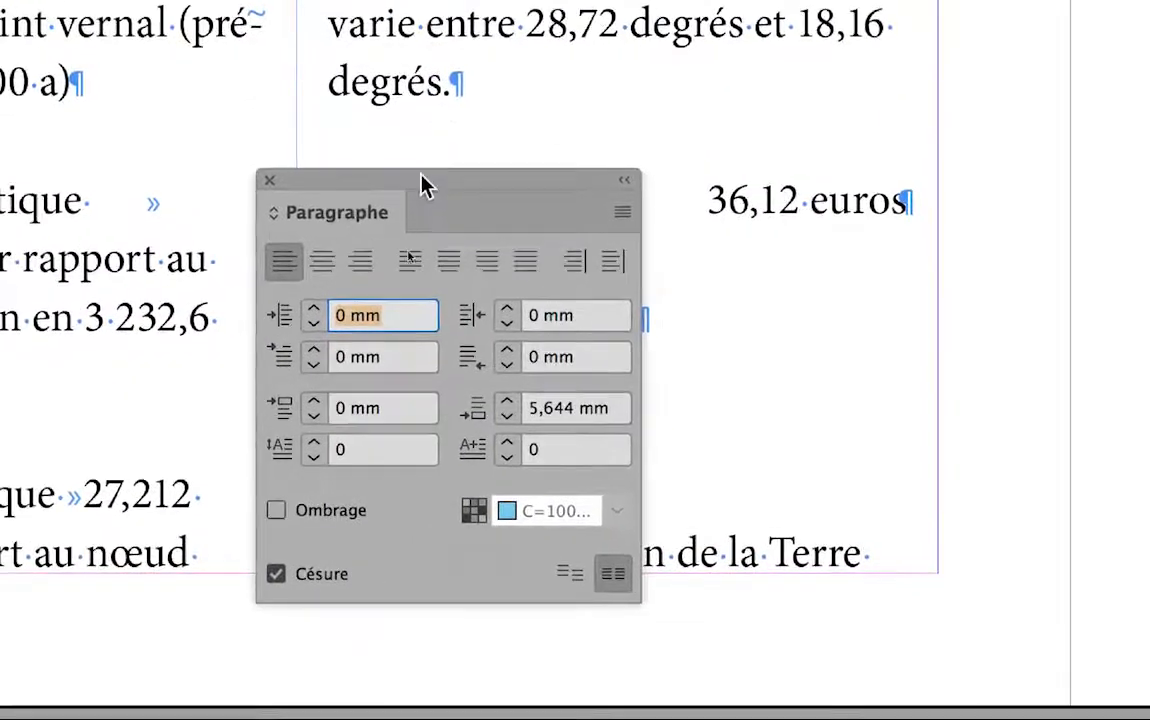
left_click_drag(536, 357, 967, 410)
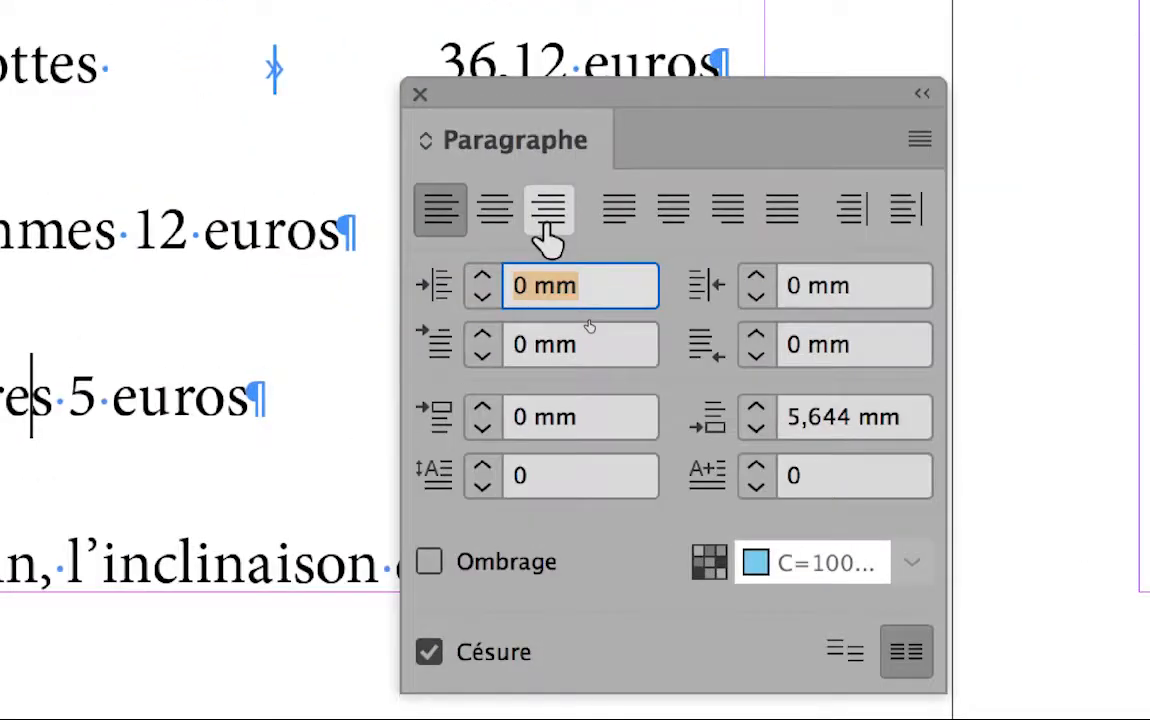
left_click(548, 237)
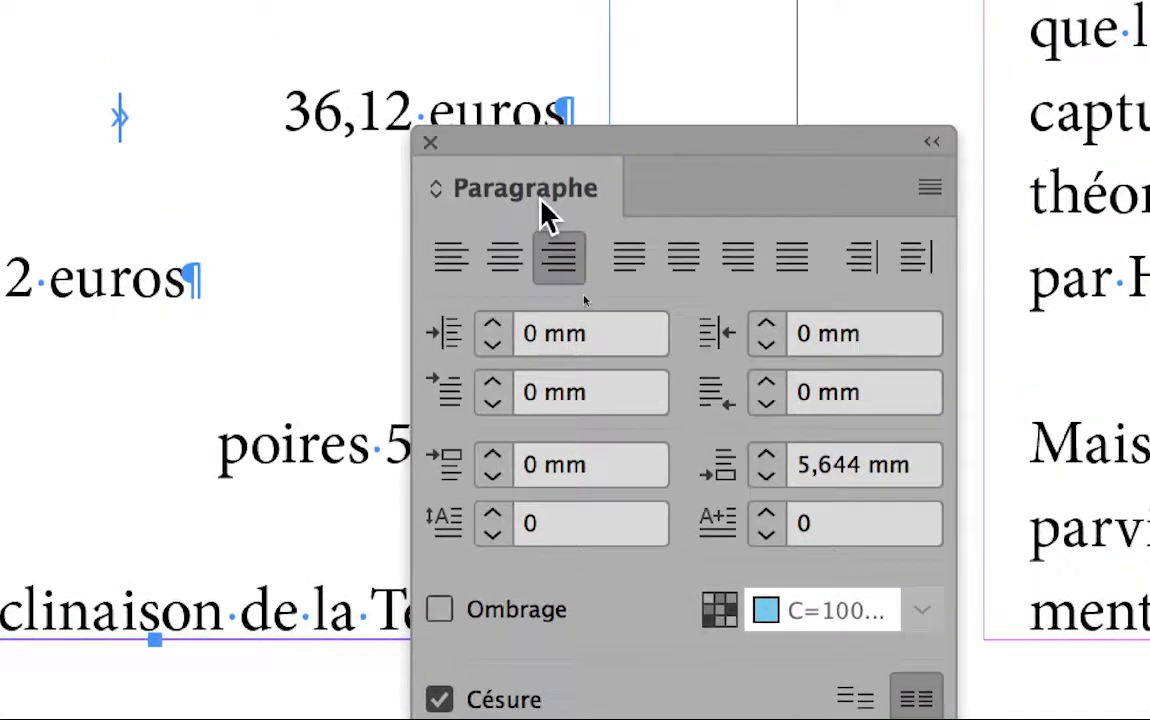
left_click_drag(514, 143, 838, 105)
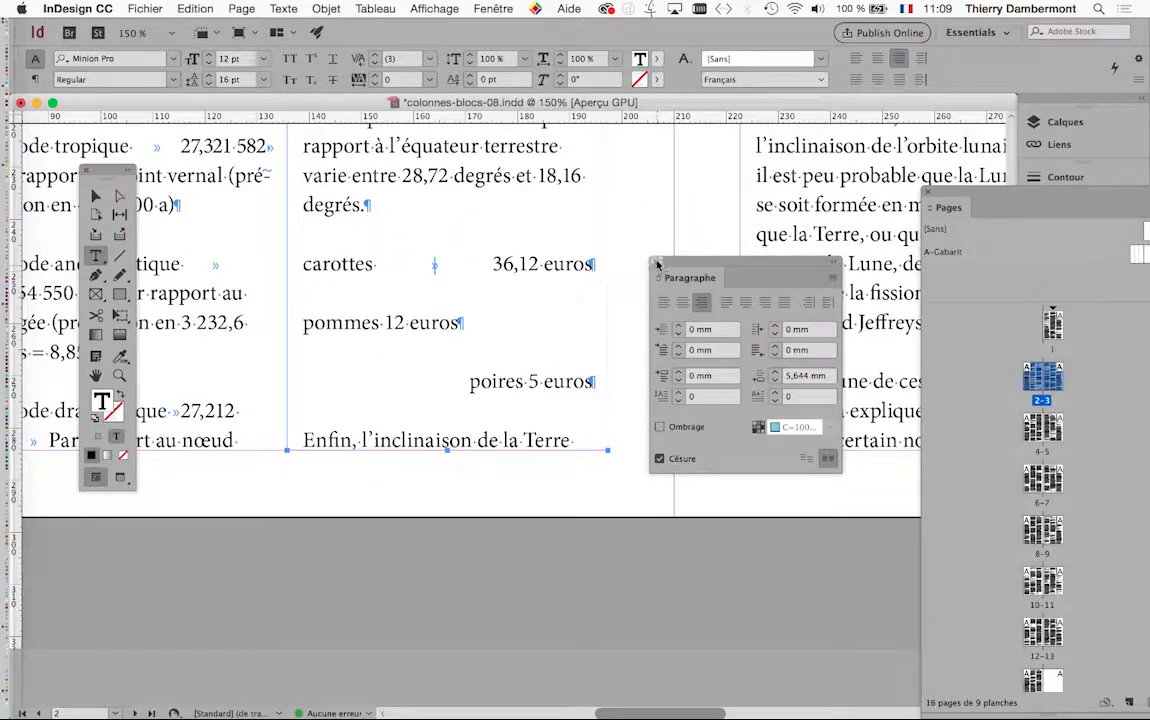
left_click(656, 262)
Examine the paragraph style of the poires line for overrides to the "corps du texte" style
left_click(514, 340)
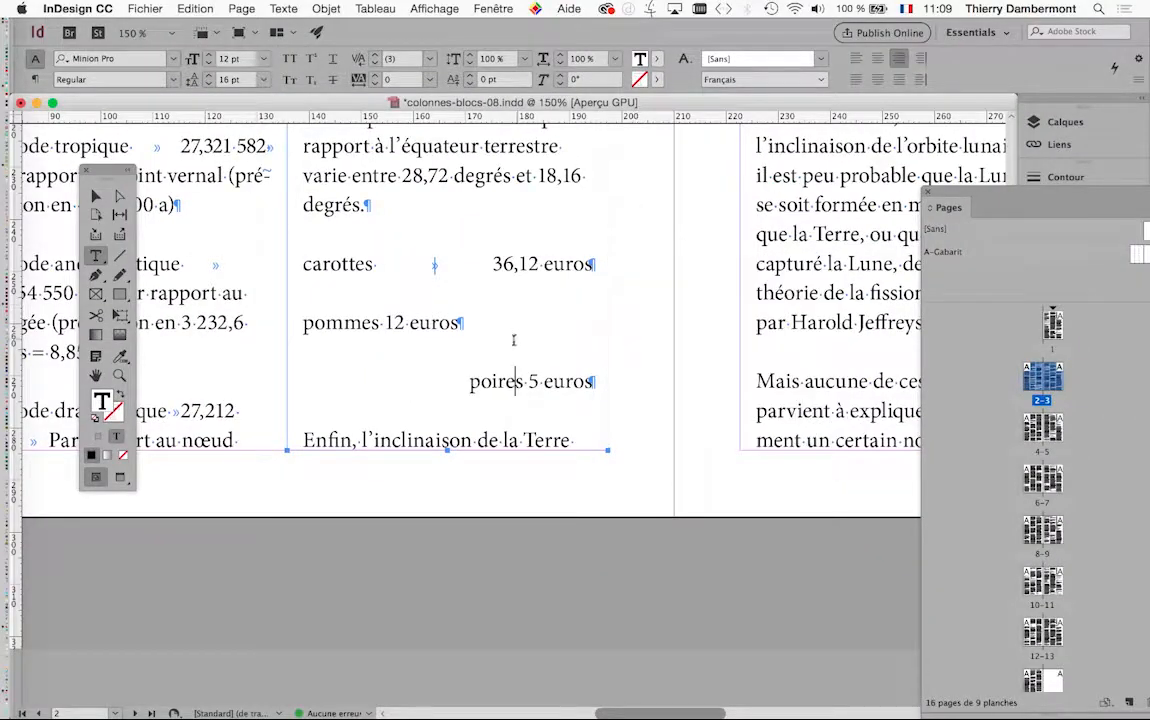
left_click(283, 8)
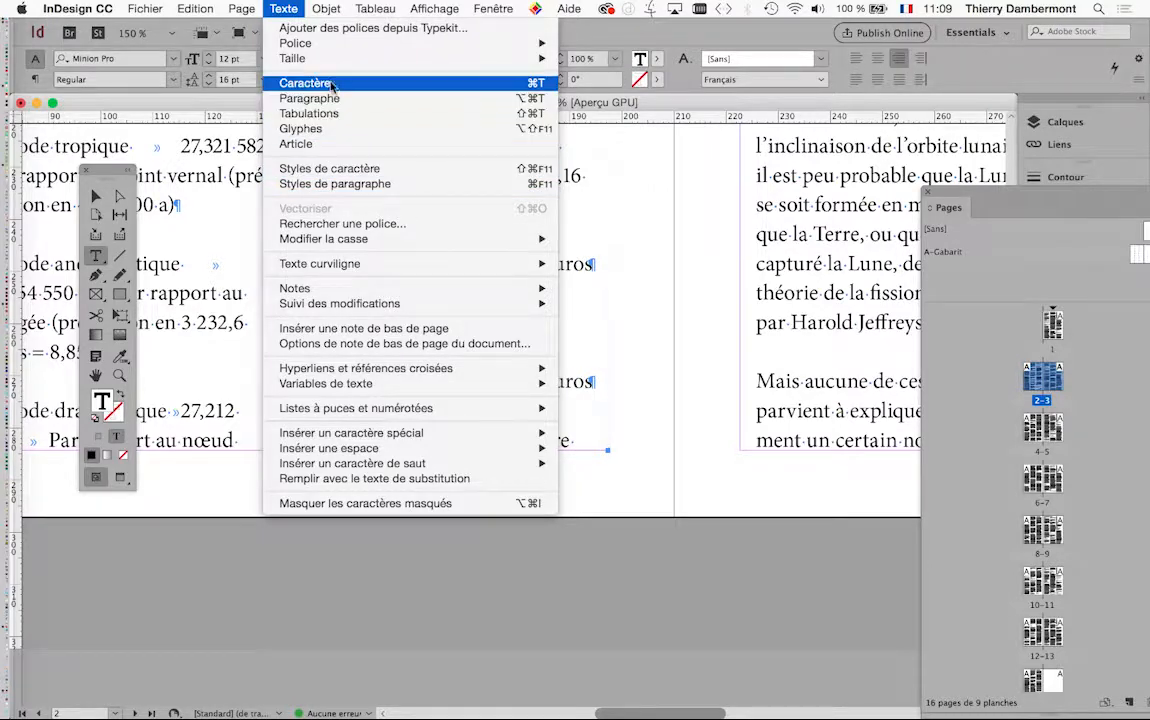
left_click(335, 183)
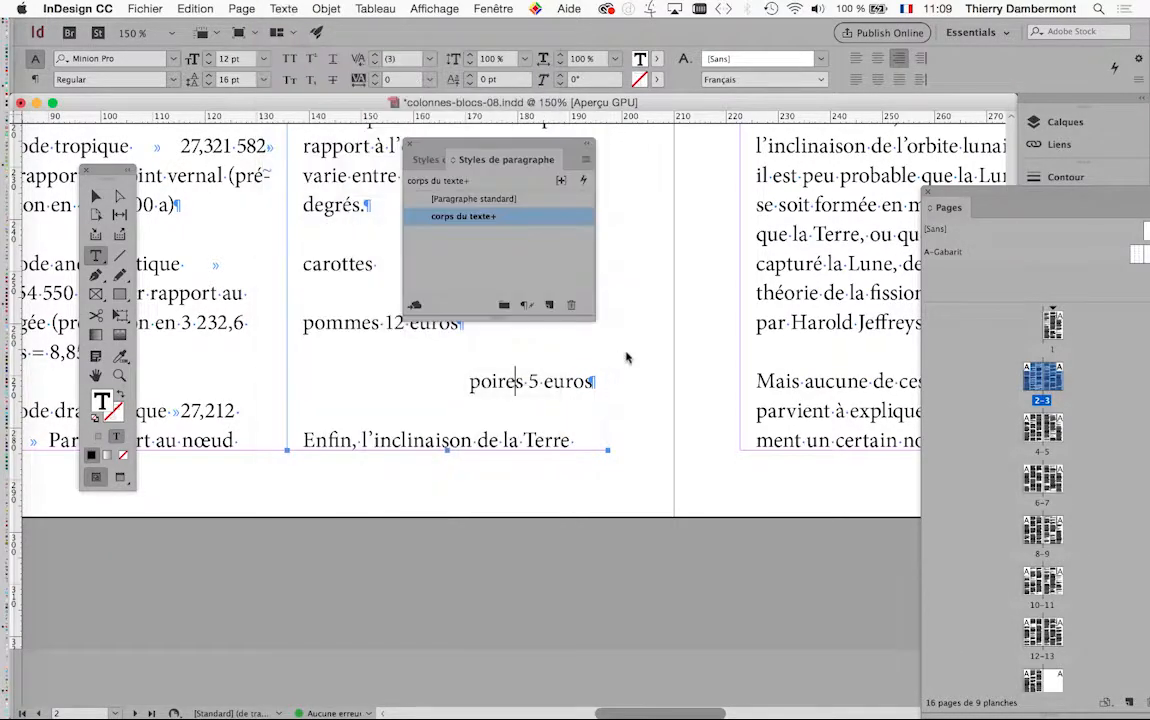
left_click_drag(478, 153, 705, 294)
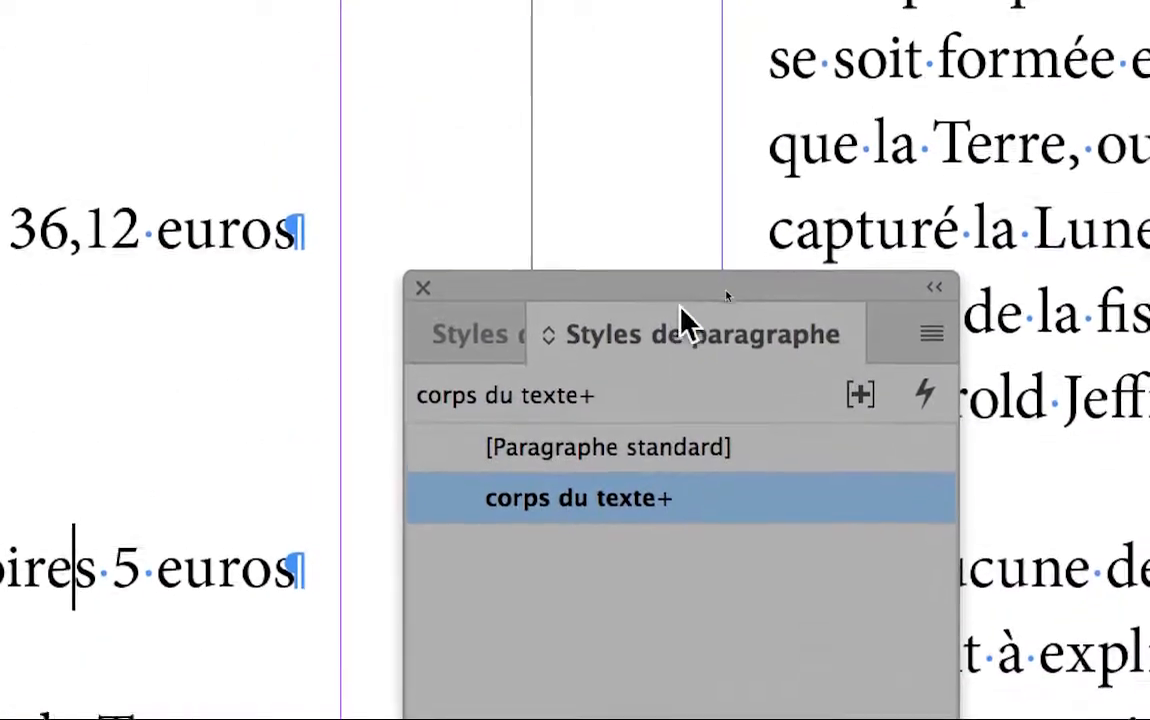
left_click_drag(683, 285, 498, 200)
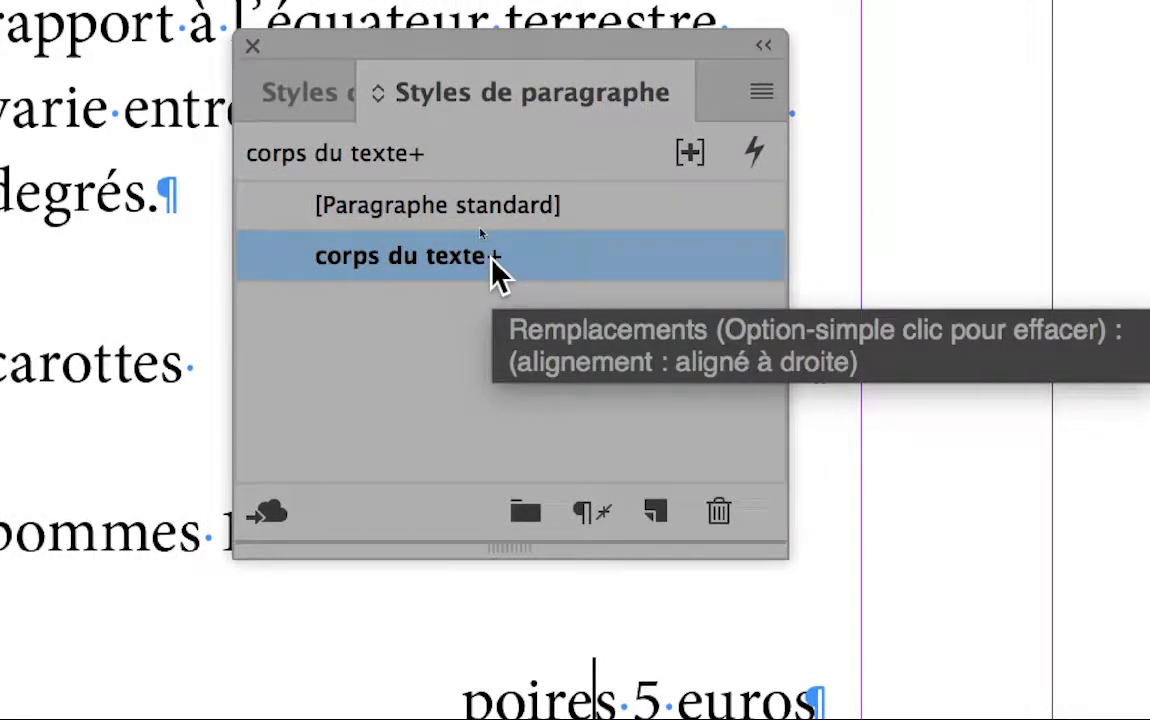
left_click_drag(657, 52, 355, 305)
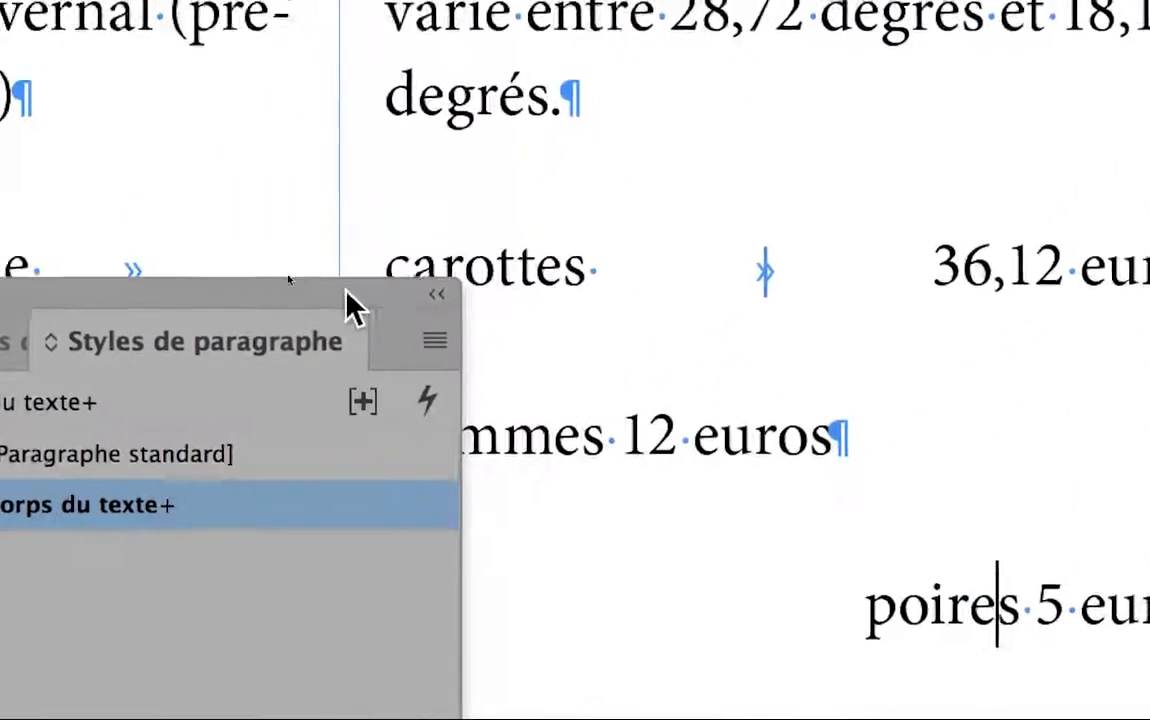
left_click(436, 414)
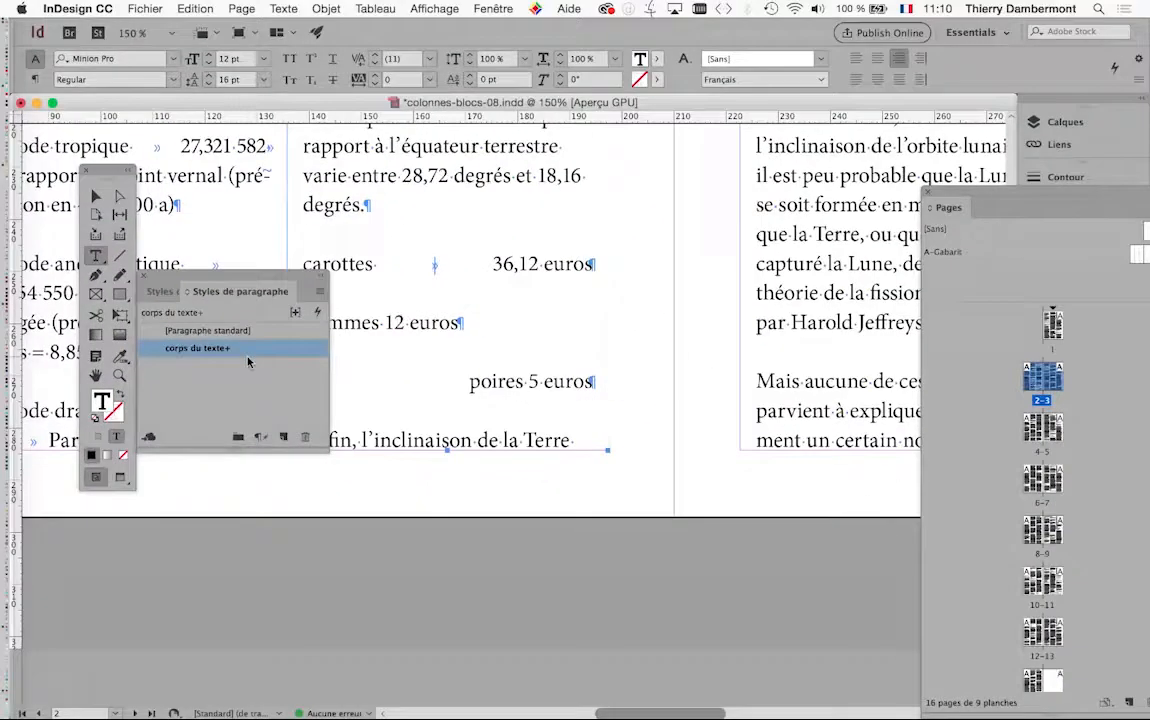
left_click_drag(159, 289, 456, 493)
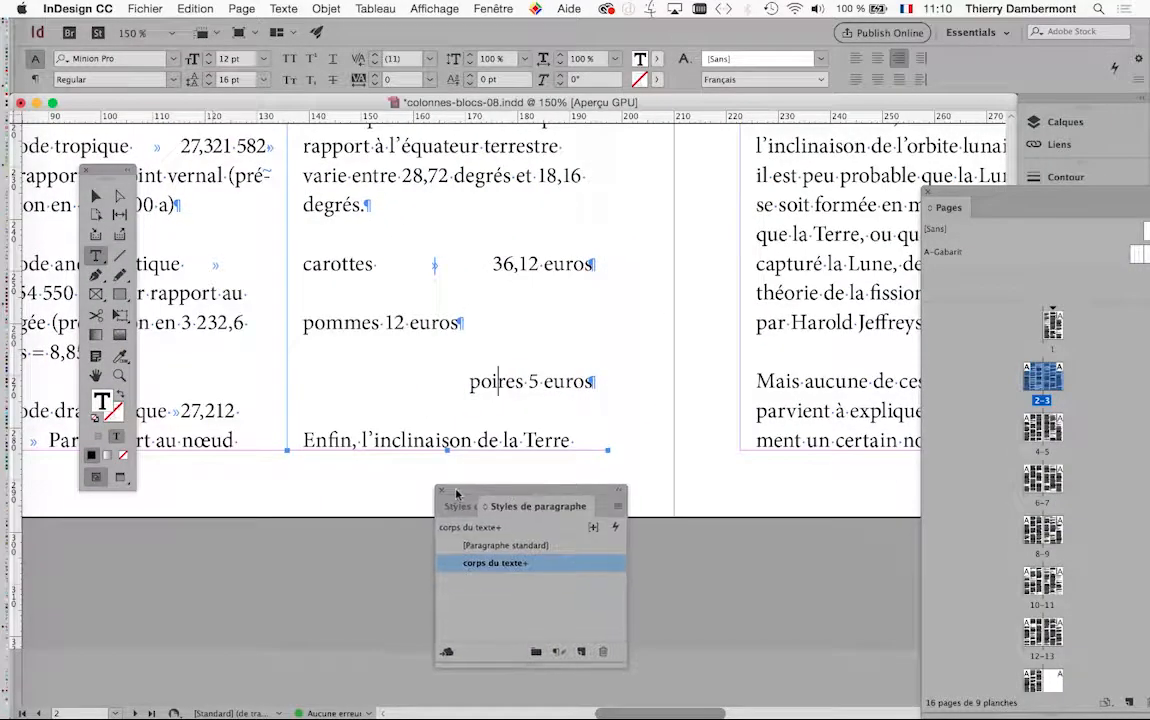
left_click(441, 491)
scroll(498, 372, "down", 3)
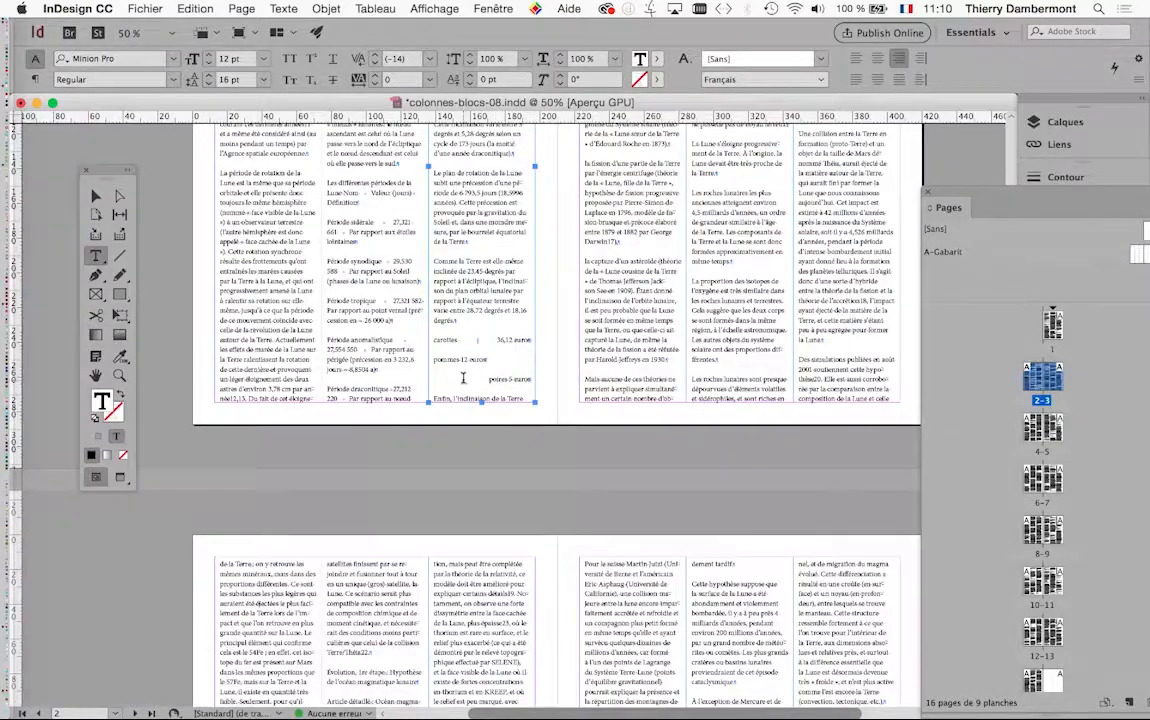
scroll(463, 377, "up", 5)
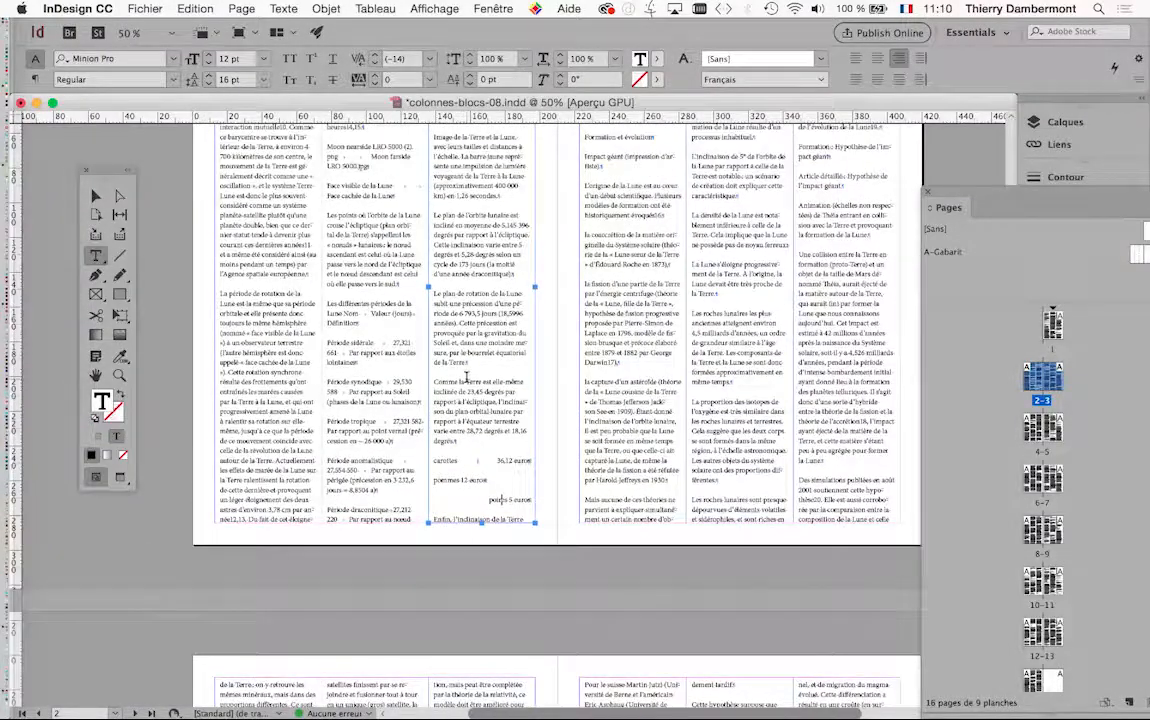
scroll(466, 377, "up", 5)
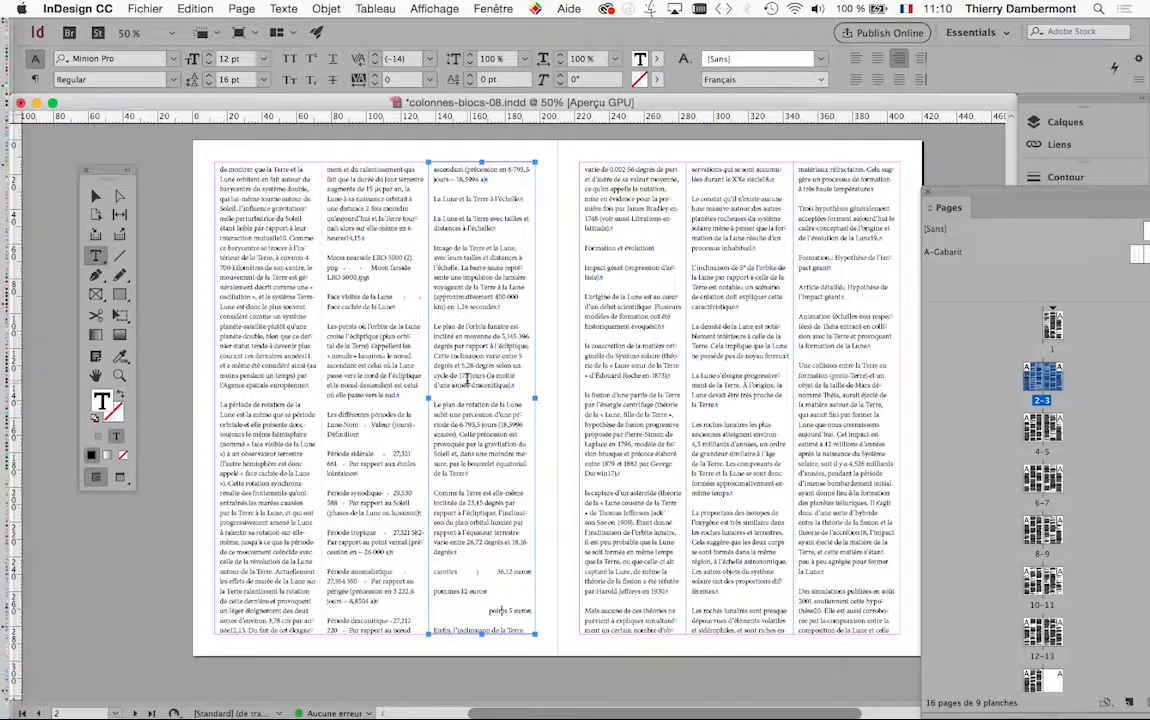
scroll(469, 381, "up", 2)
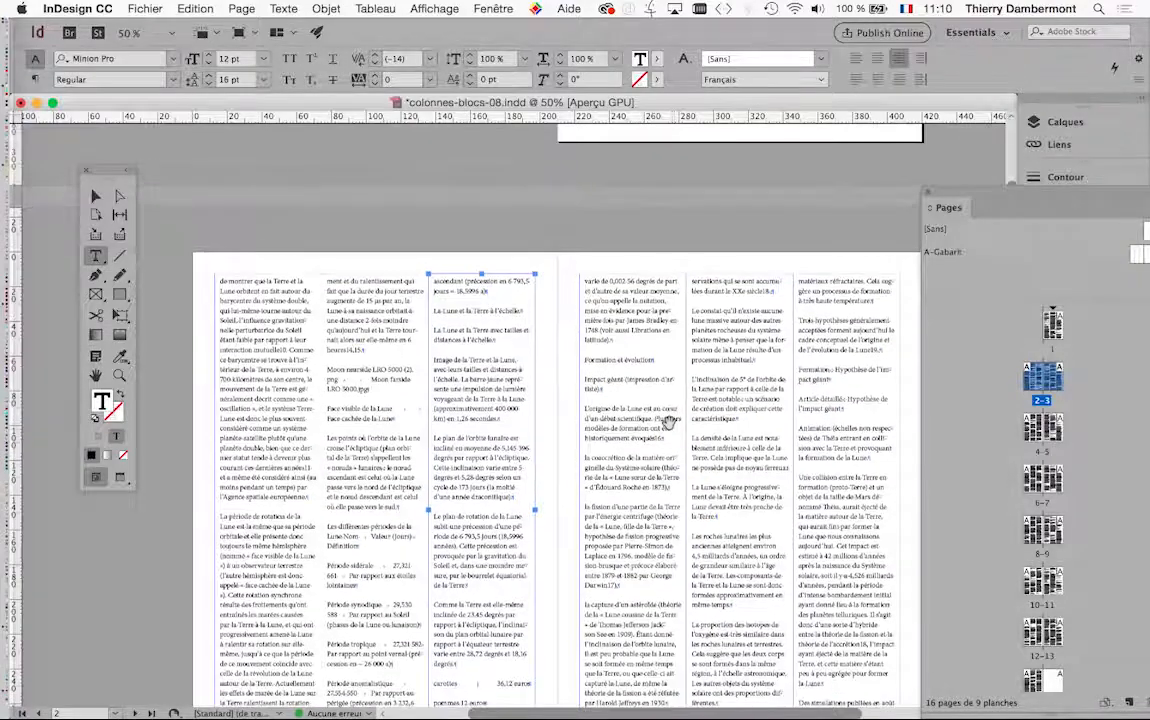
scroll(668, 423, "up", 1)
scroll(672, 424, "down", 2)
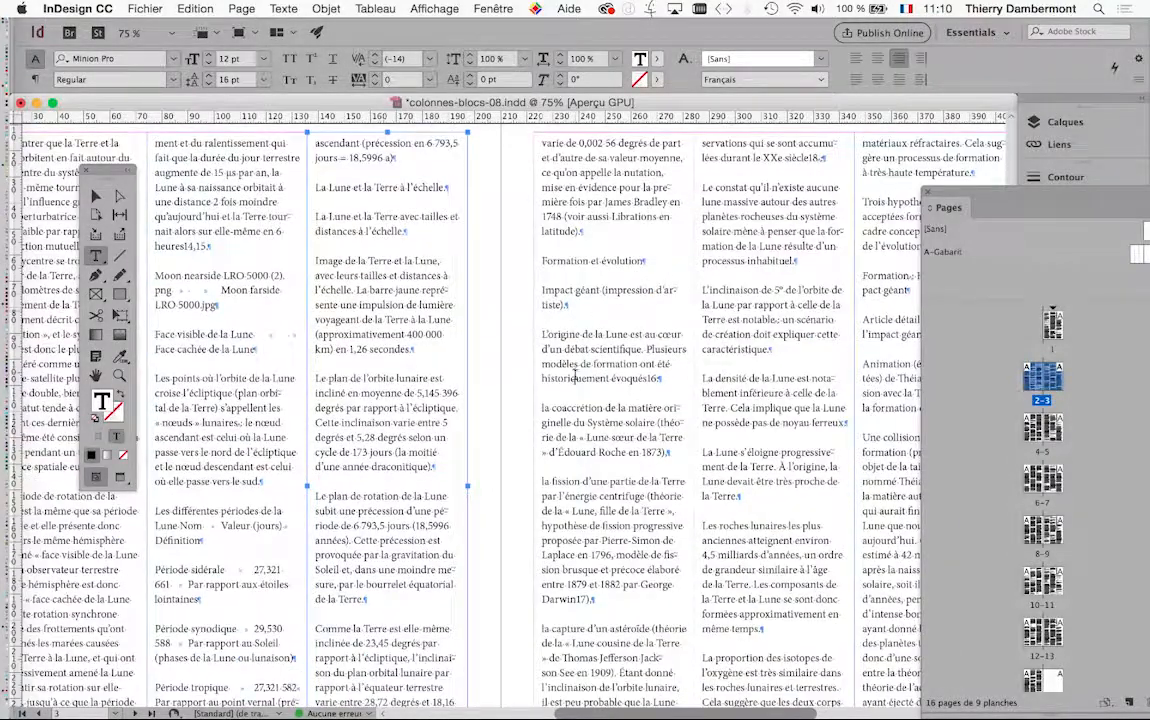
scroll(580, 390, "down", 5)
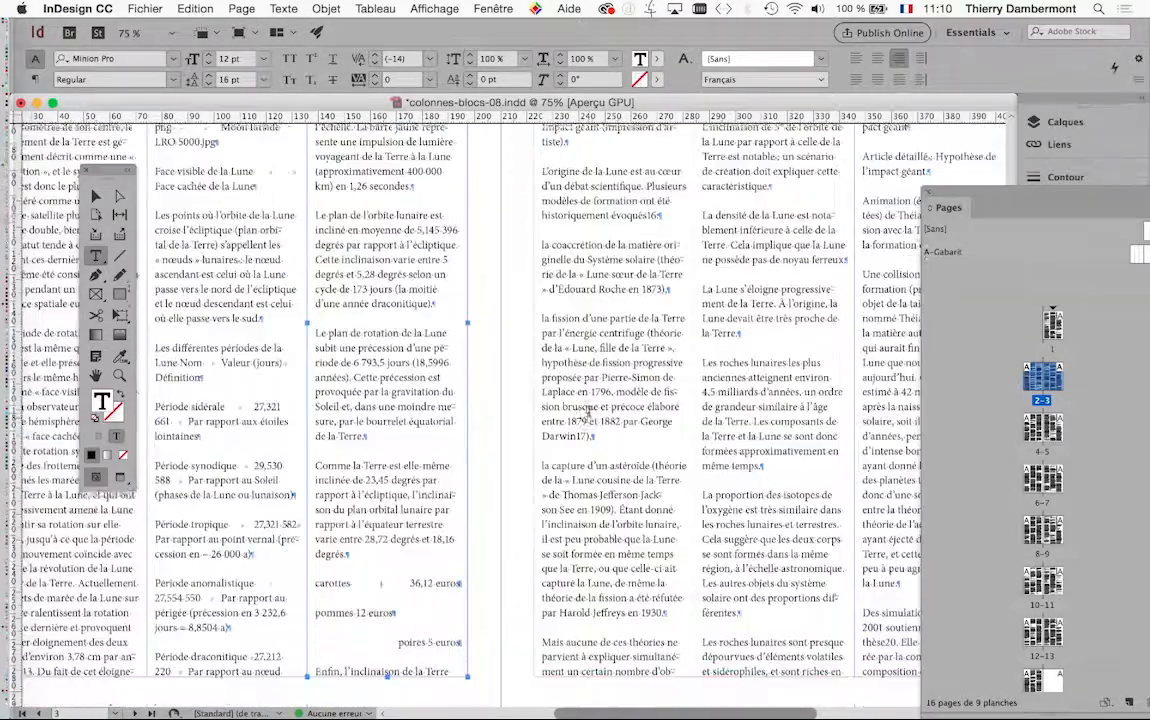